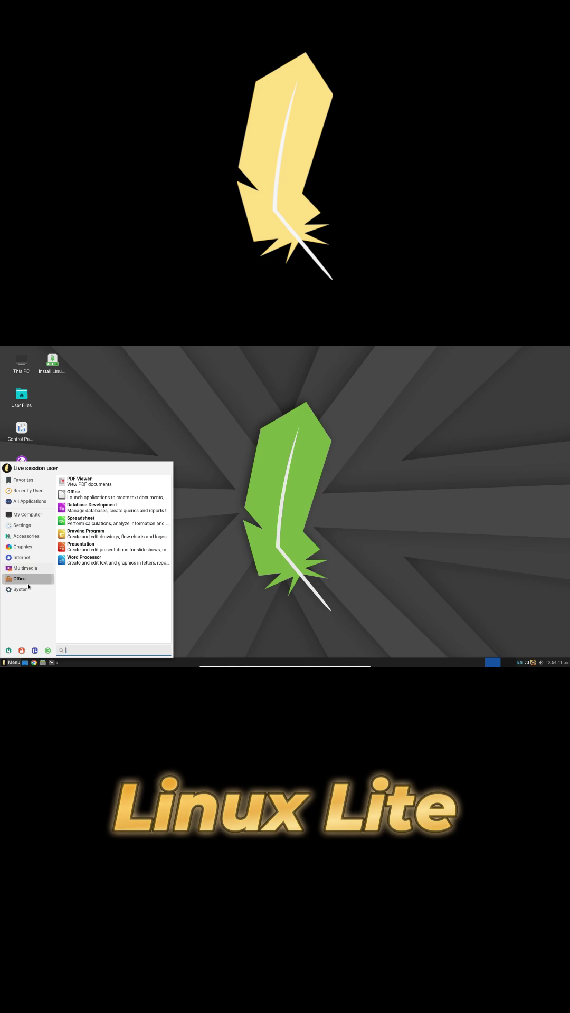
Step: In Linux Lite, view Lite Info in Settings Manager, then close the settings
click(9, 650)
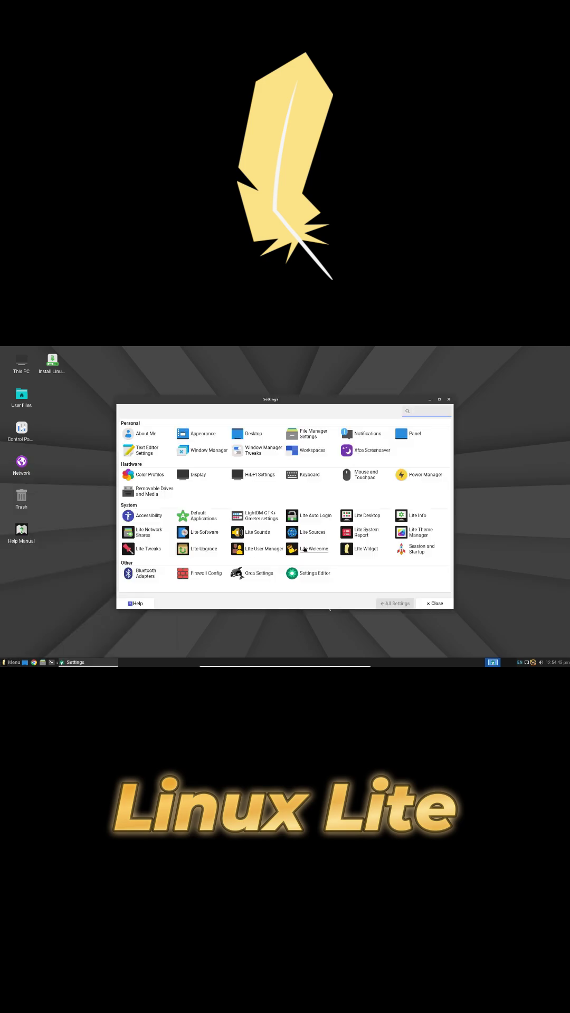
click(408, 517)
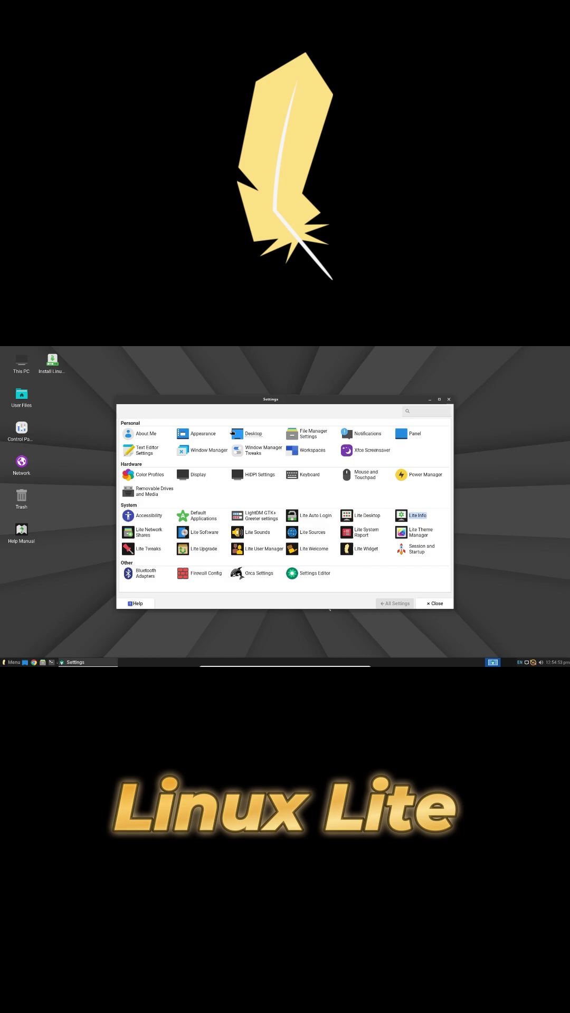
click(448, 399)
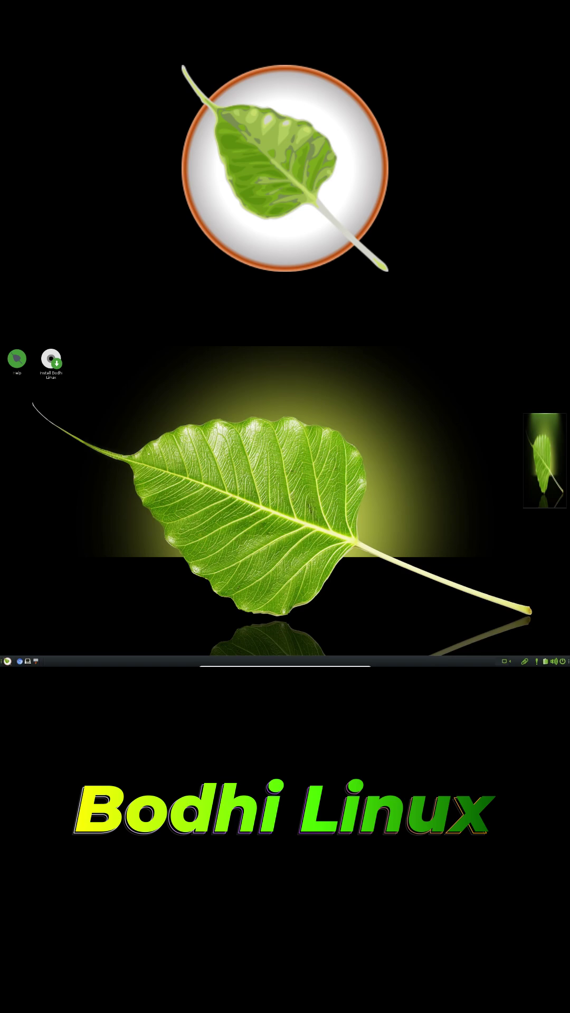
Step: Browse the Bodhi main menu's Applications and Places entries, then dismiss it
right_click(169, 563)
click(77, 617)
click(7, 661)
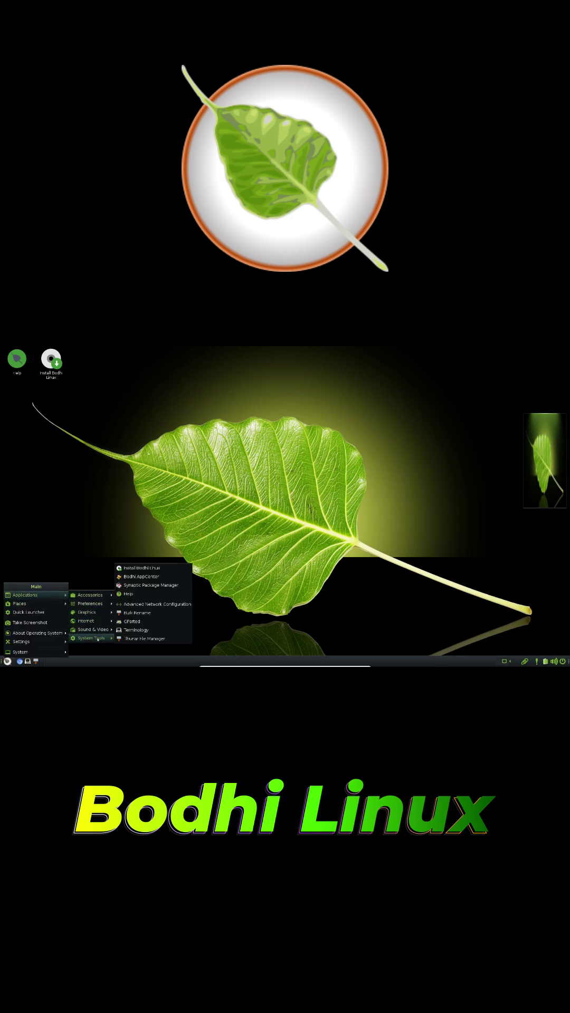
mouse_move(32, 604)
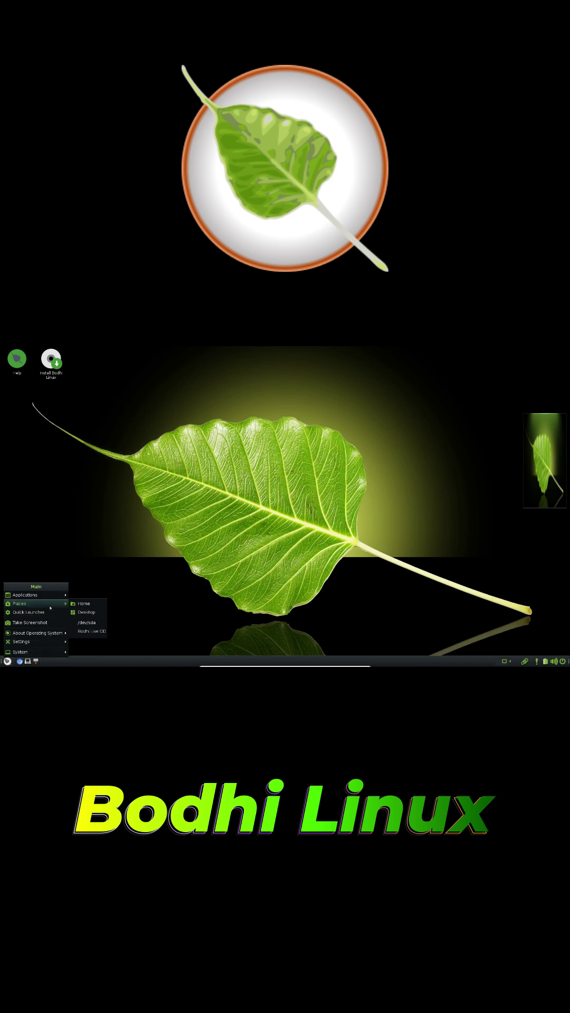
click(71, 597)
Step: Launch a Terminology terminal and move it across the desktop
click(28, 661)
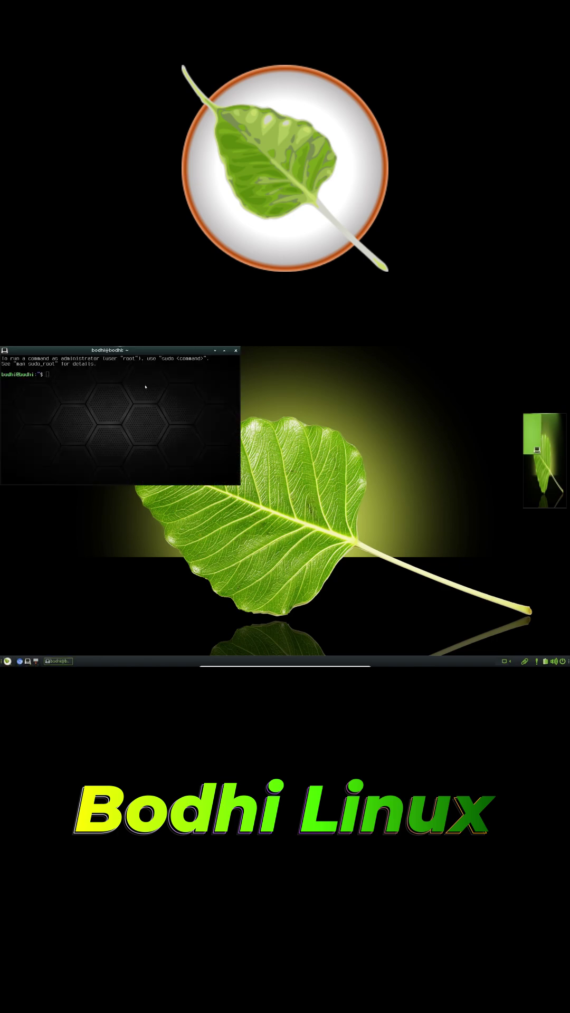
drag(139, 355, 210, 414)
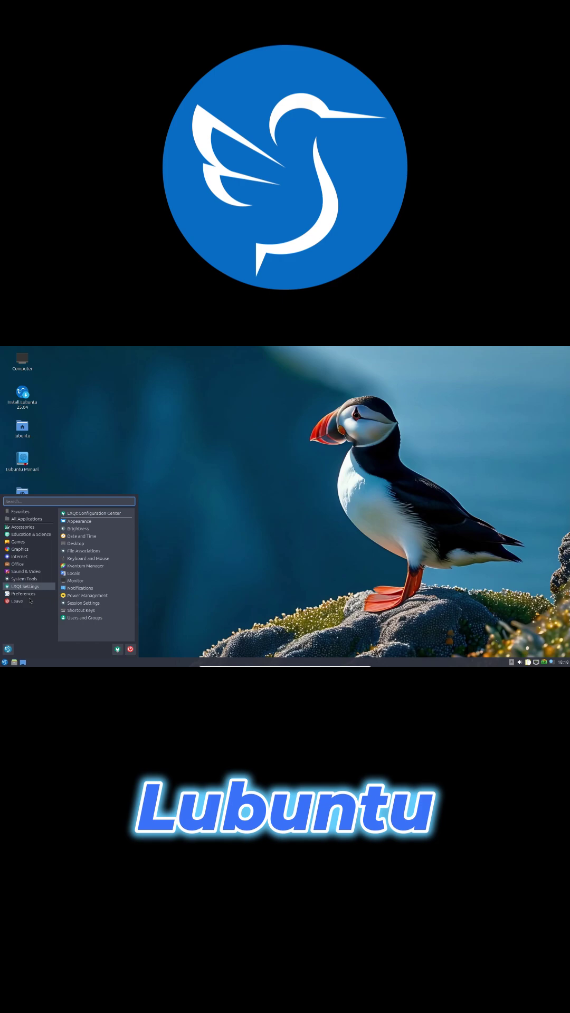
Step: Close the LXQt menu, open the lubuntu home folder, and show Applications in PCManFM-Qt
click(114, 449)
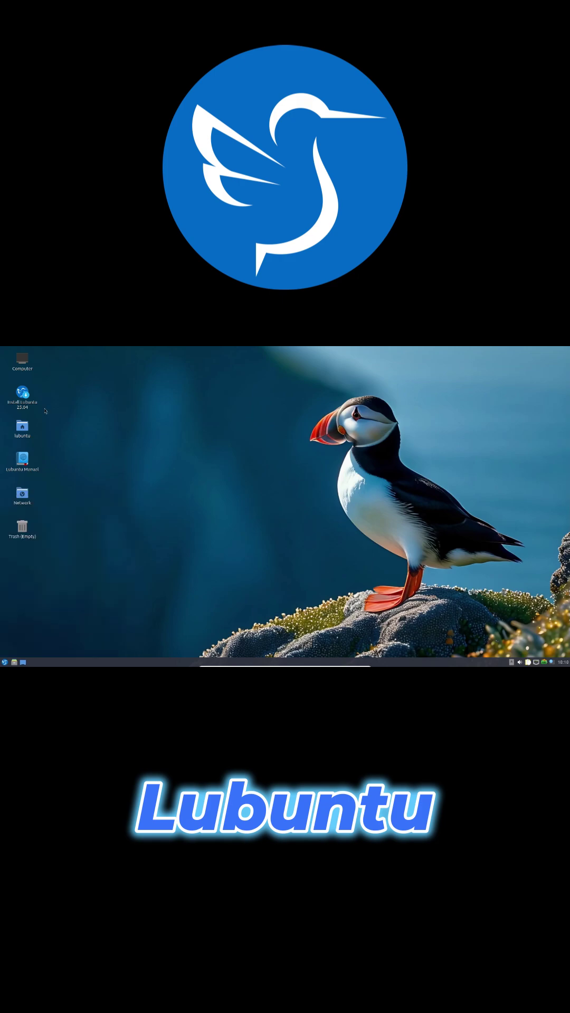
double_click(23, 427)
click(221, 517)
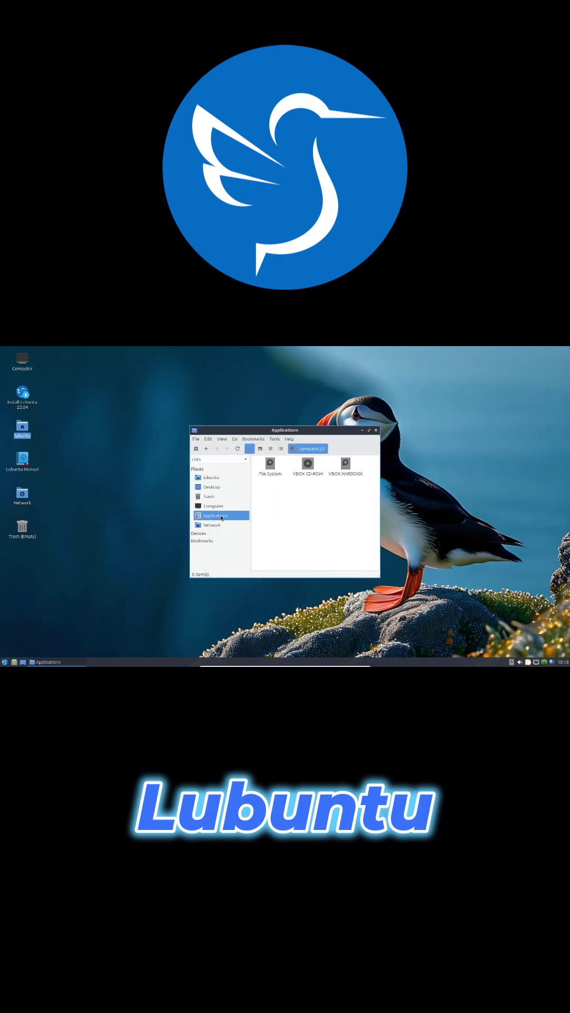